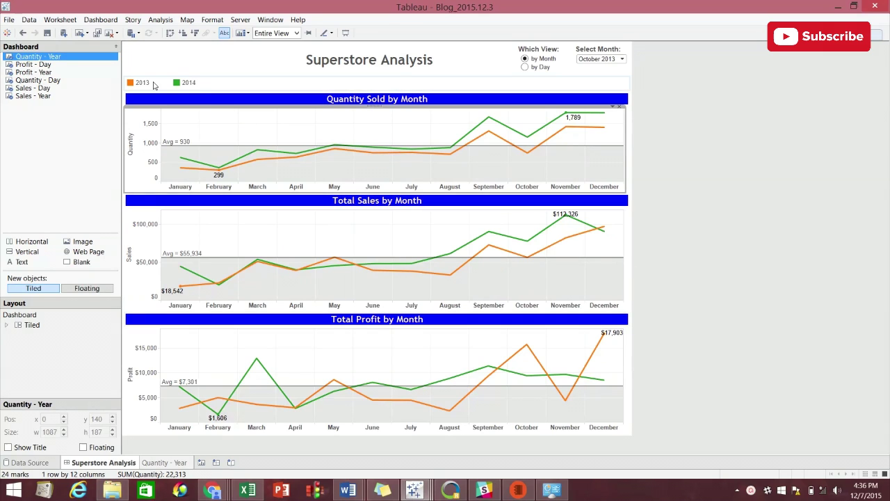
Inspect the Quantity - Year worksheet's mark label settings, then return to the Superstore Analysis dashboard.
mouse_move(258, 153)
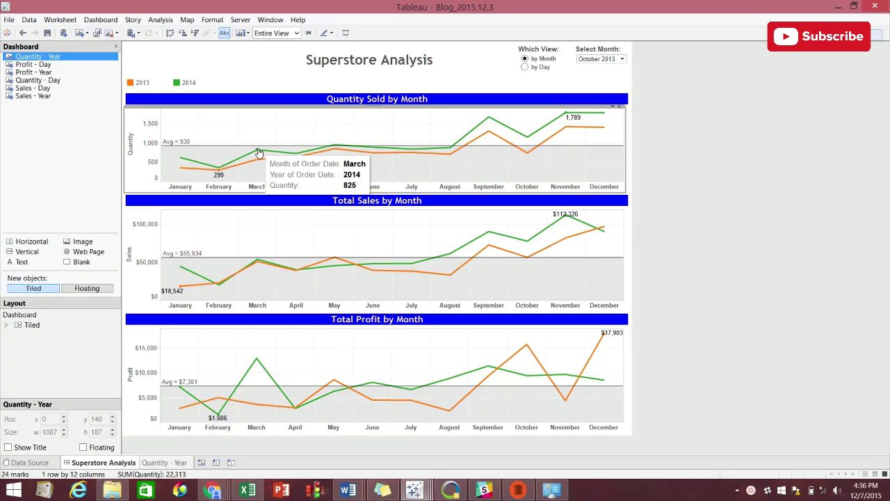
click(165, 462)
click(80, 46)
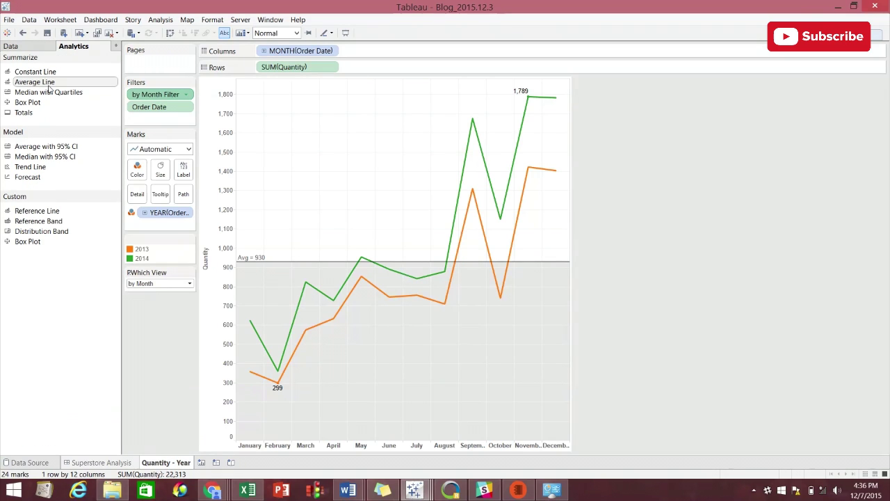
click(184, 170)
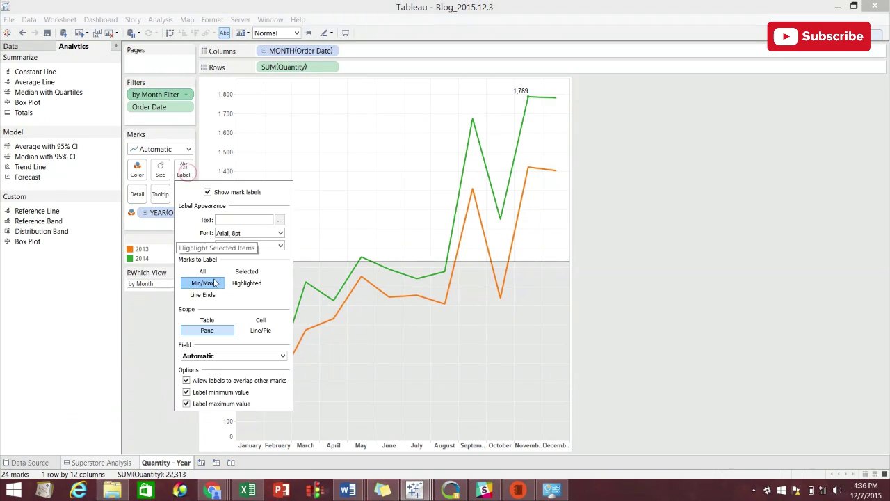
click(155, 349)
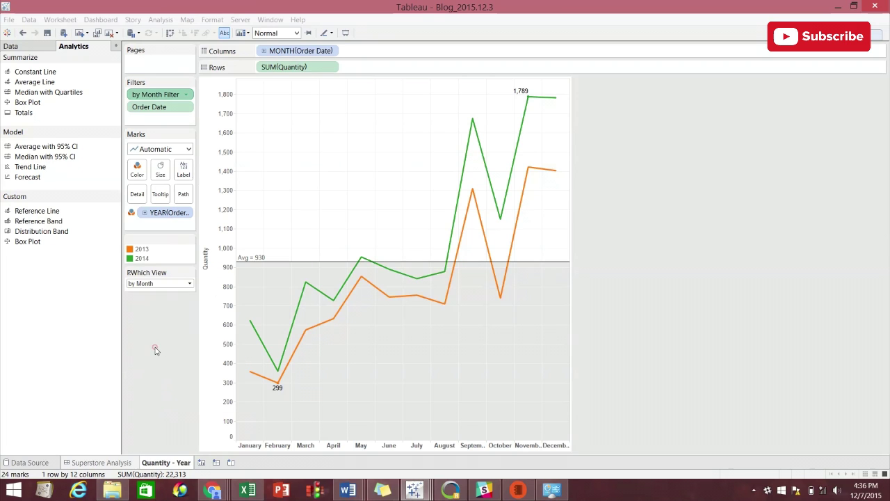
click(104, 462)
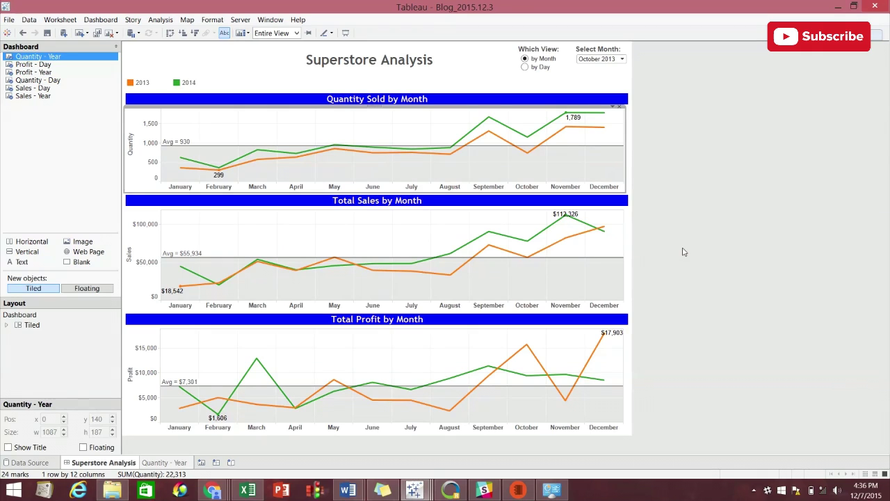
Switch to daily charts, set Select Month to July 2013, then switch back to monthly charts.
click(525, 67)
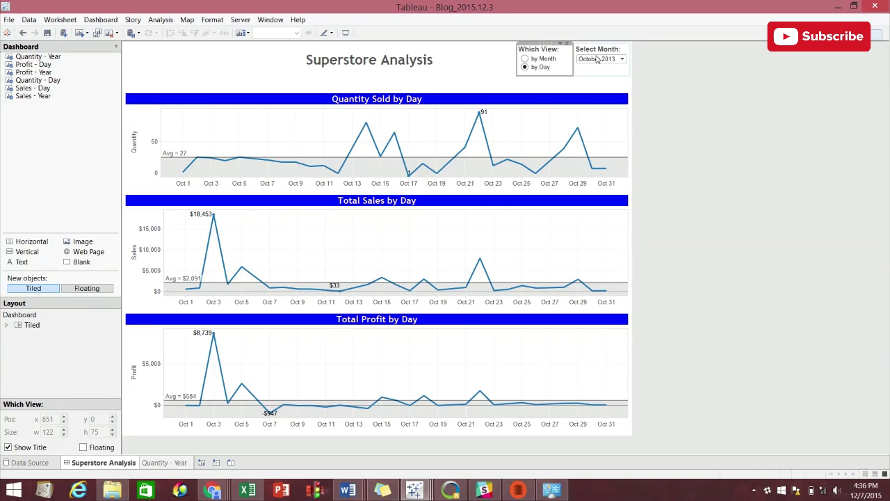
click(609, 53)
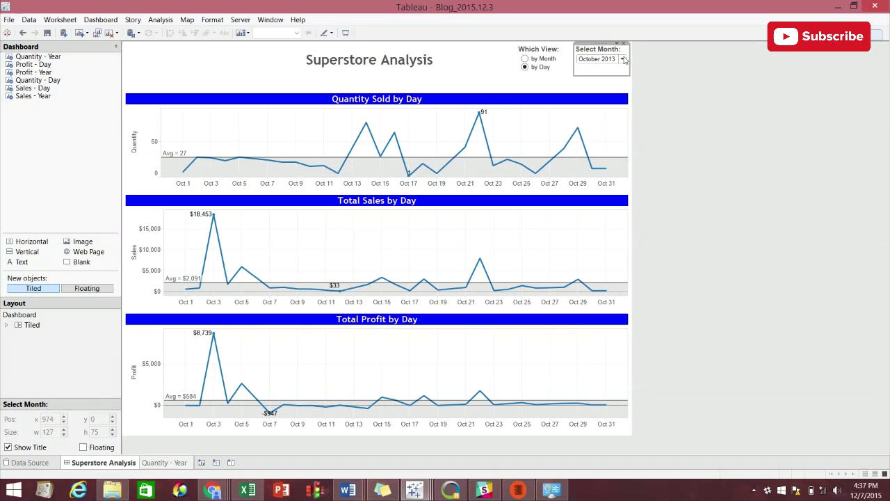
click(712, 95)
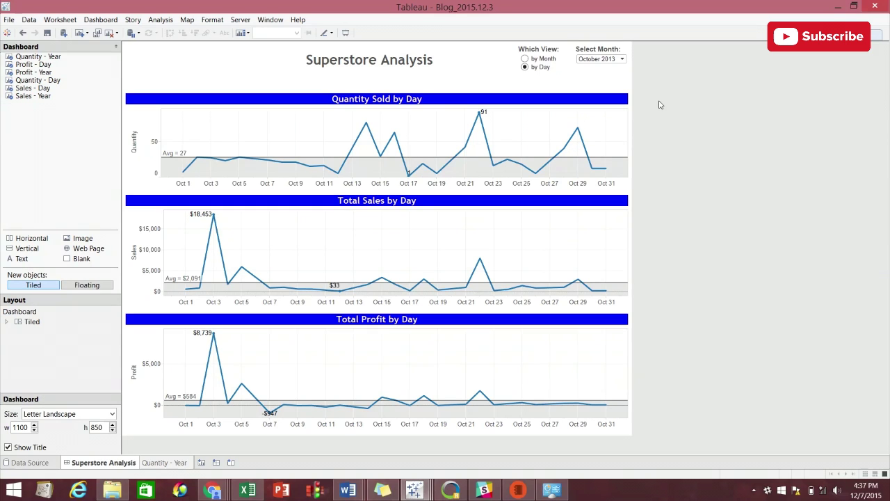
click(622, 58)
click(604, 117)
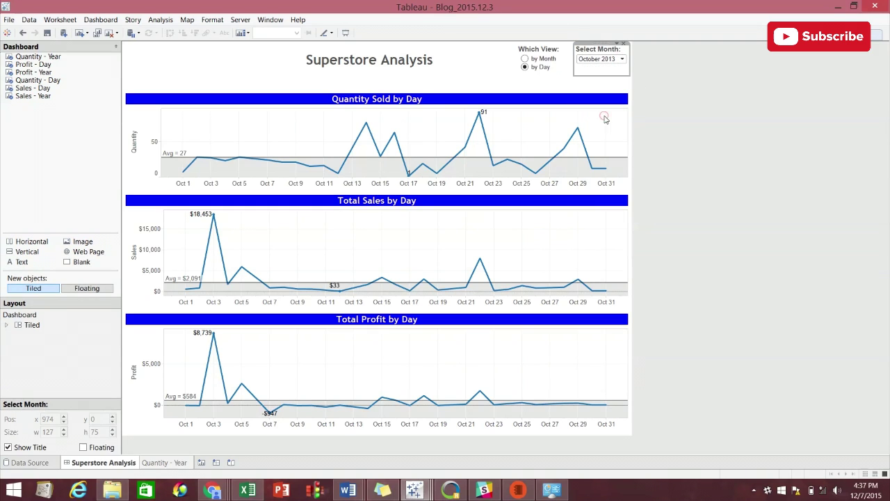
click(534, 59)
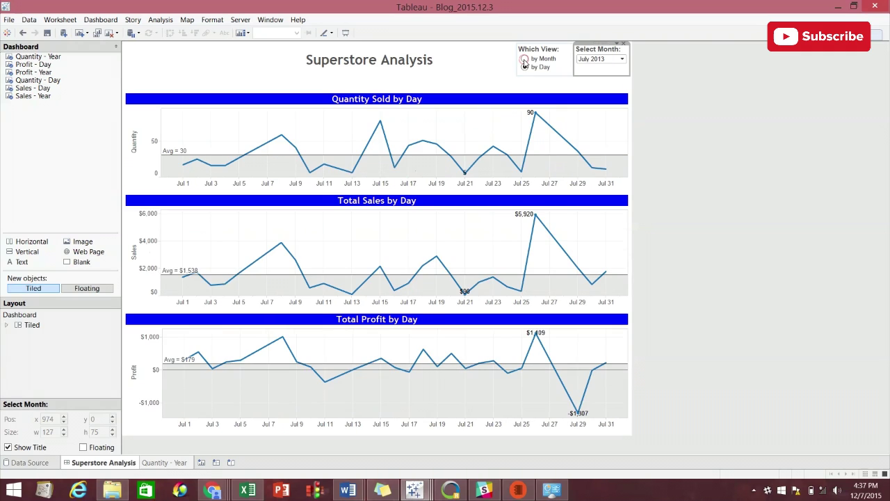
mouse_move(526, 347)
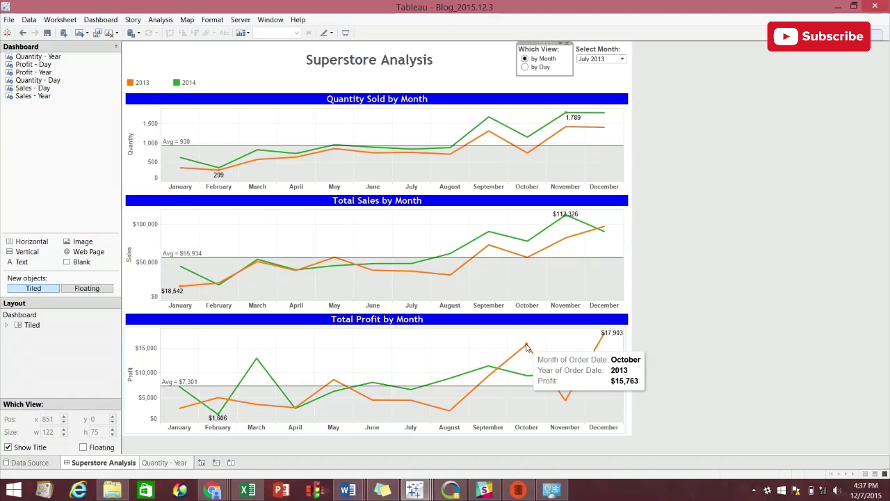
Show October 2013 in the by Day charts and read the tooltips, with sales peaking at $18,453 on October 3.
click(525, 67)
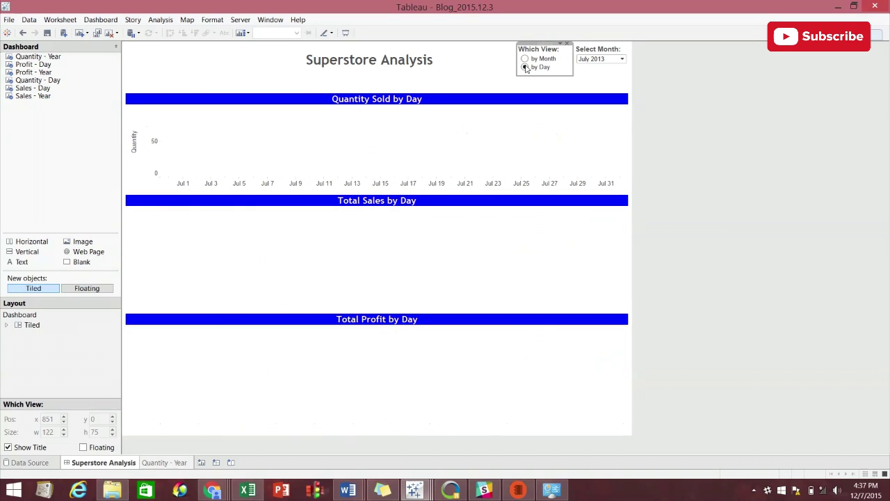
click(623, 59)
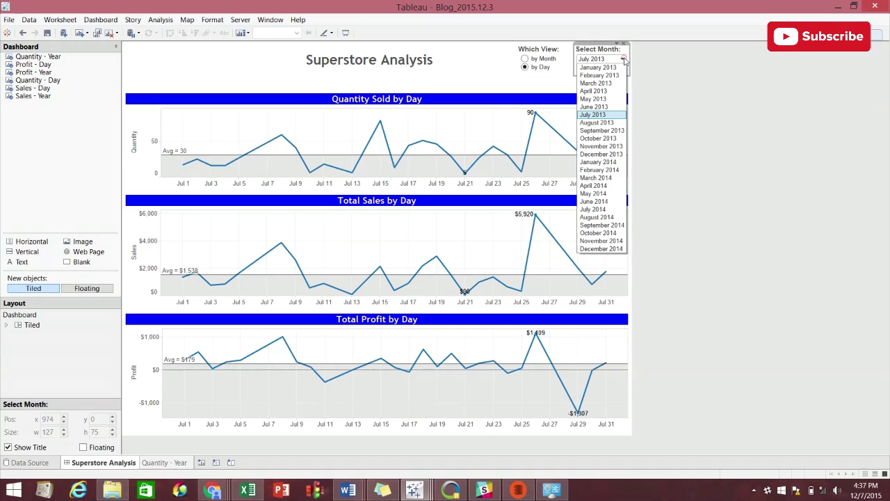
click(611, 141)
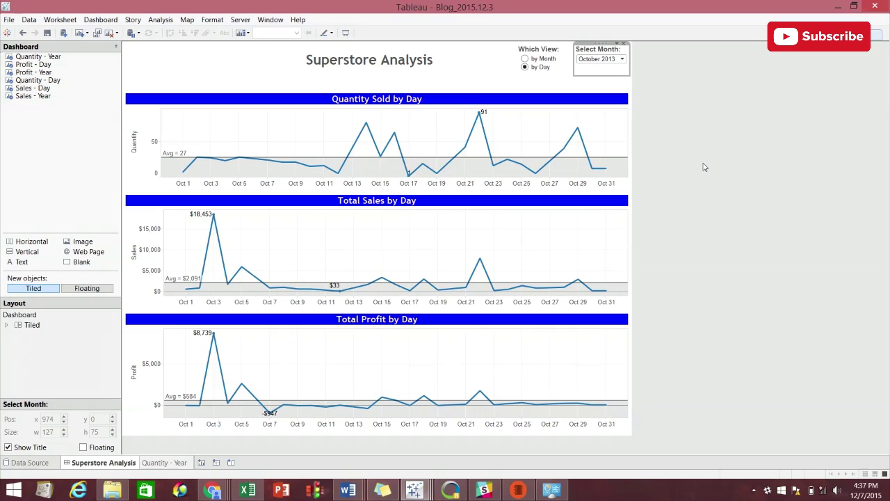
mouse_move(212, 337)
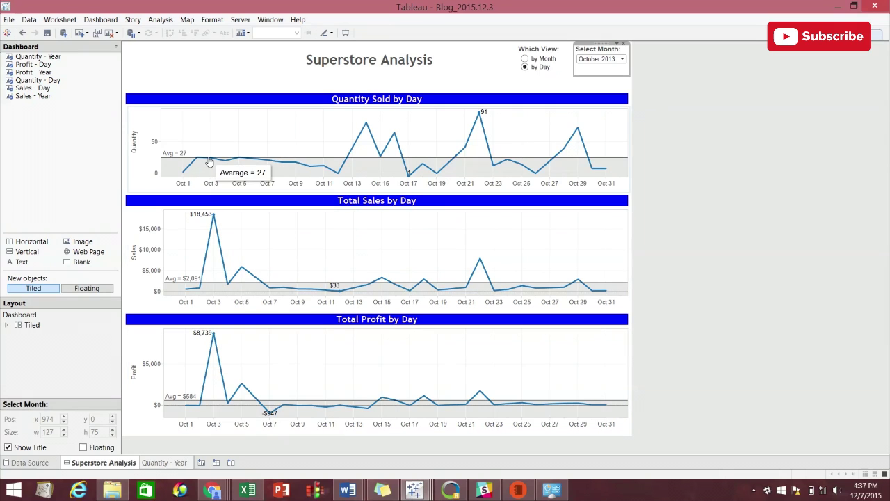
mouse_move(214, 161)
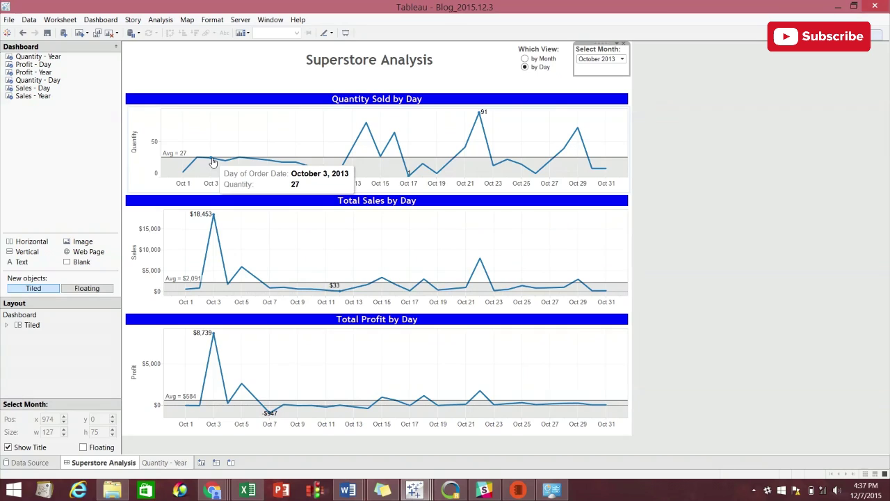
Return to monthly charts and go from the Quantity Sold chart to the Quantity - Year worksheet.
click(524, 59)
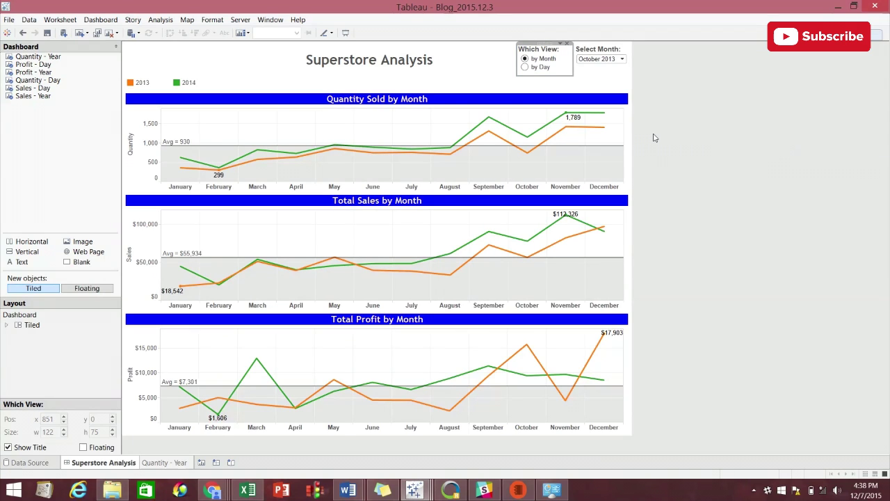
click(617, 116)
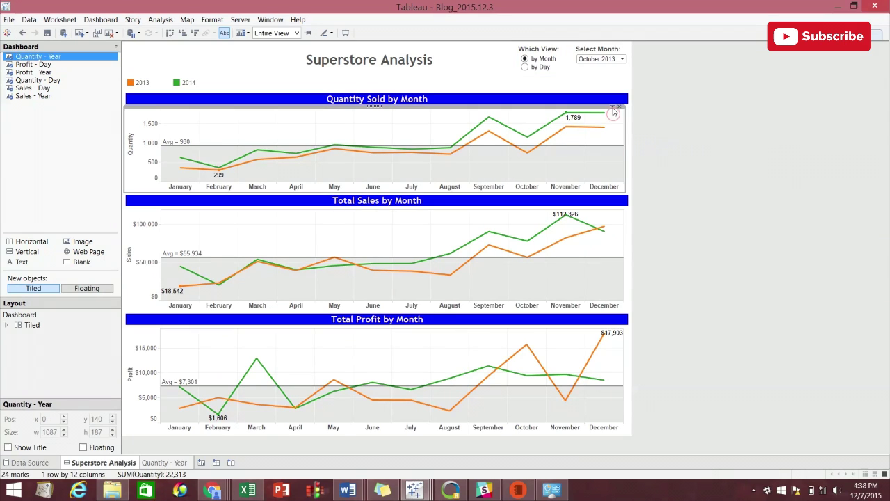
click(618, 107)
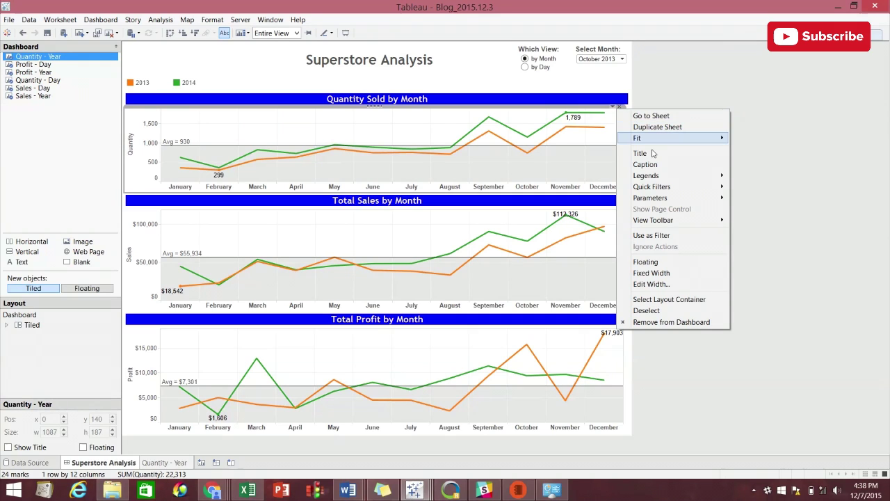
click(667, 299)
click(629, 142)
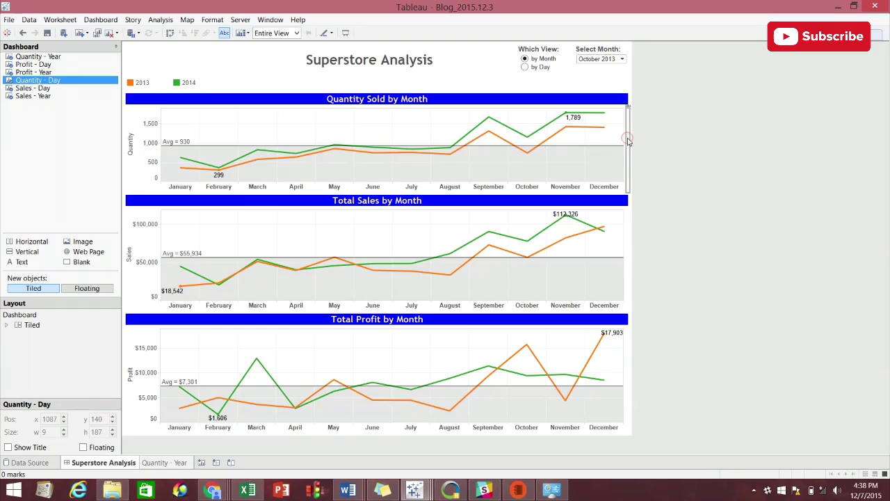
click(619, 136)
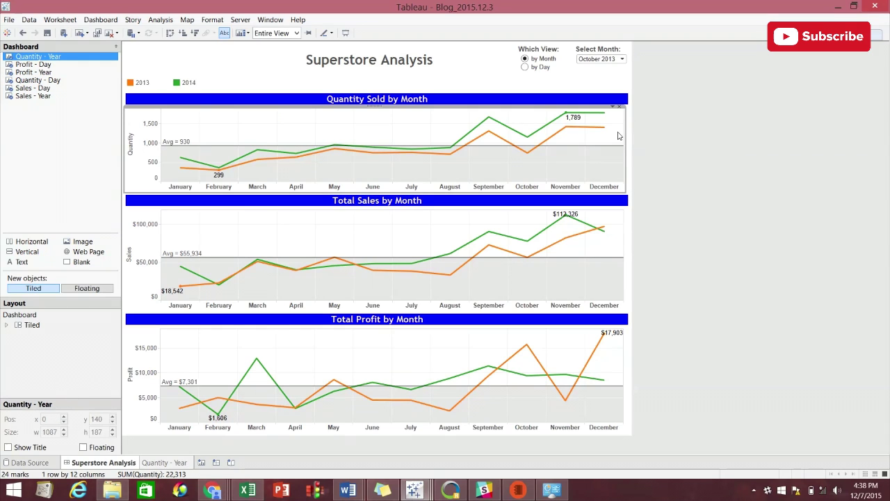
click(628, 142)
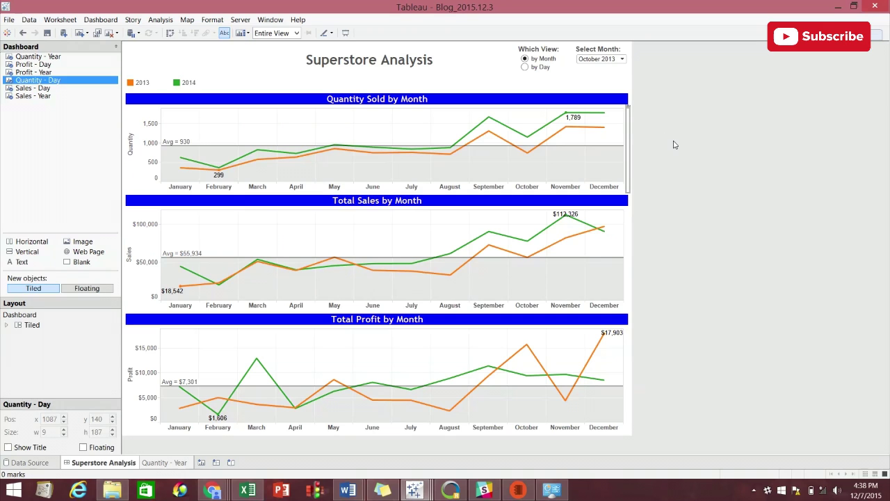
click(604, 138)
click(613, 110)
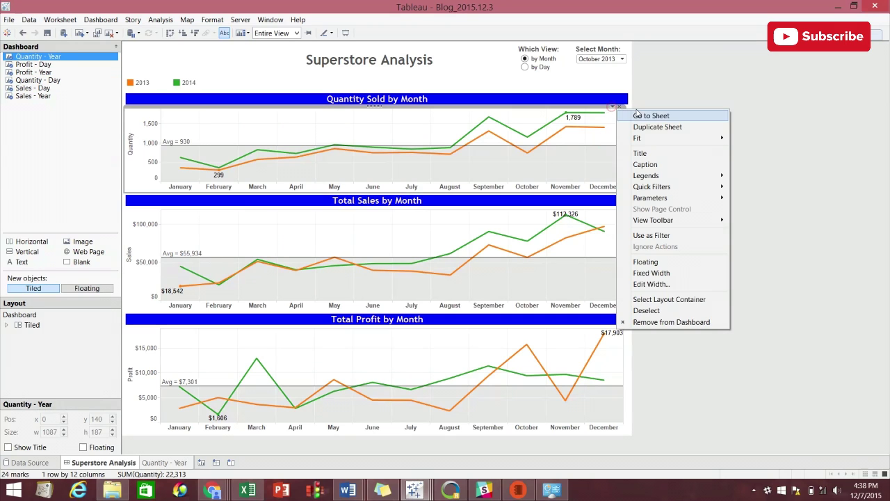
click(644, 116)
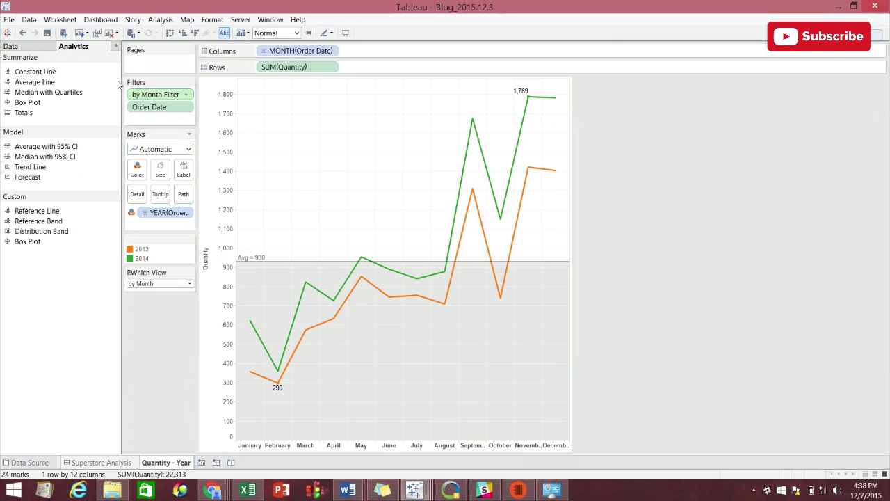
Review the by Month Filter calculation in the Data pane and close it unchanged.
click(44, 47)
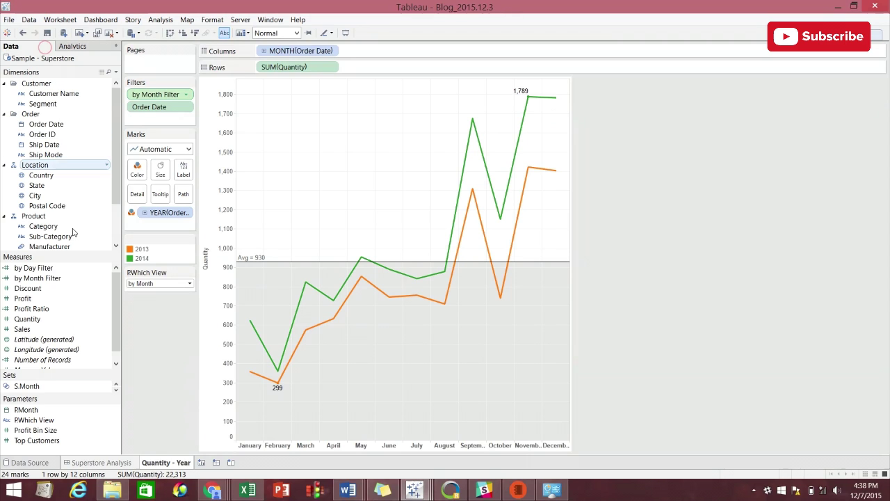
click(108, 278)
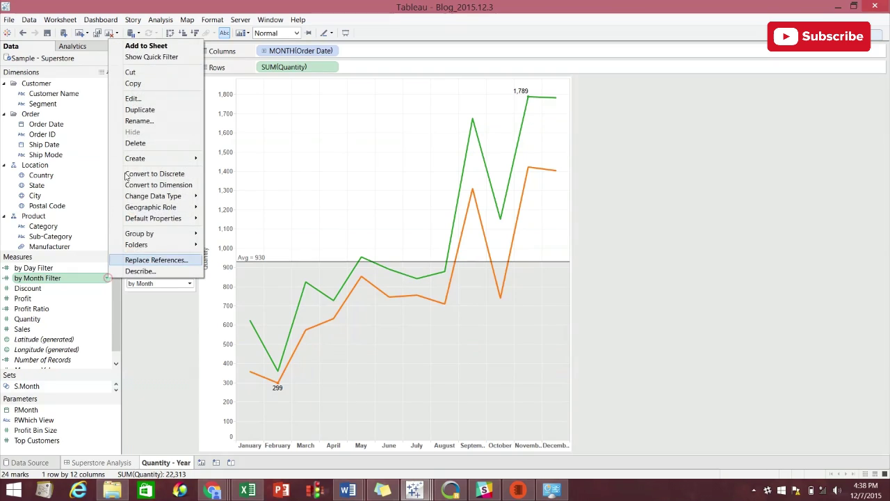
click(132, 98)
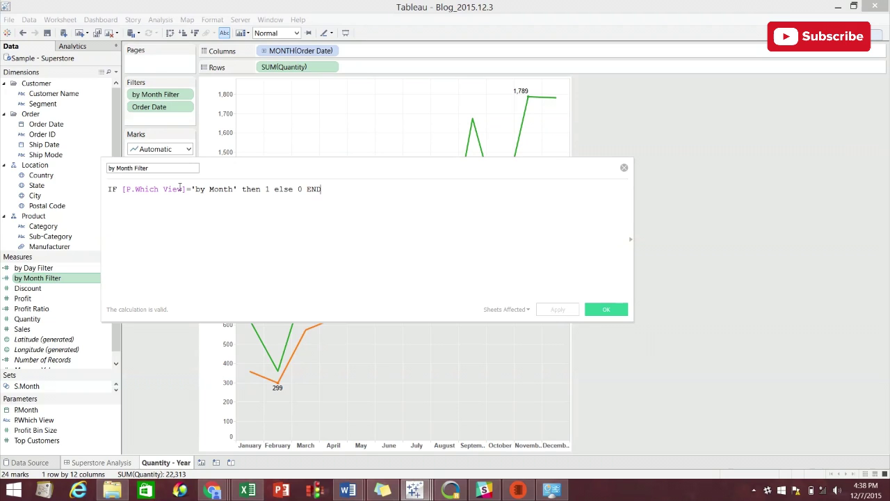
click(623, 167)
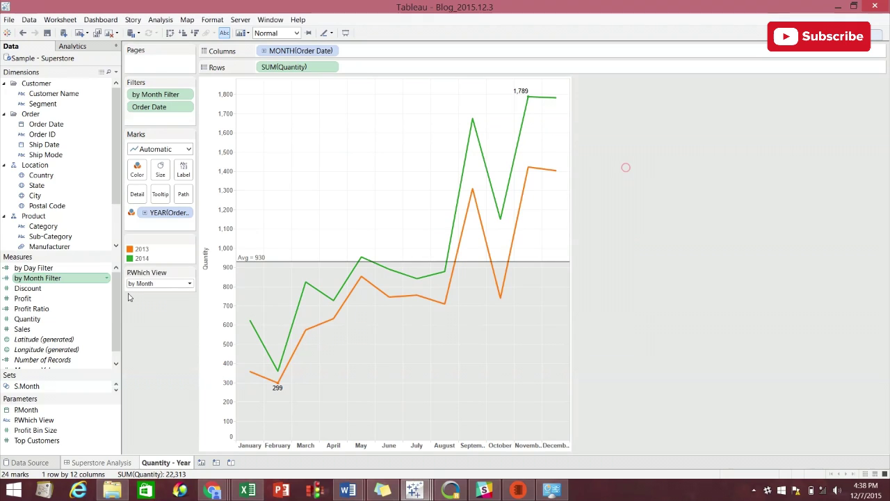
Confirm the applied by Month Filter keeps values of at least 1.
click(187, 95)
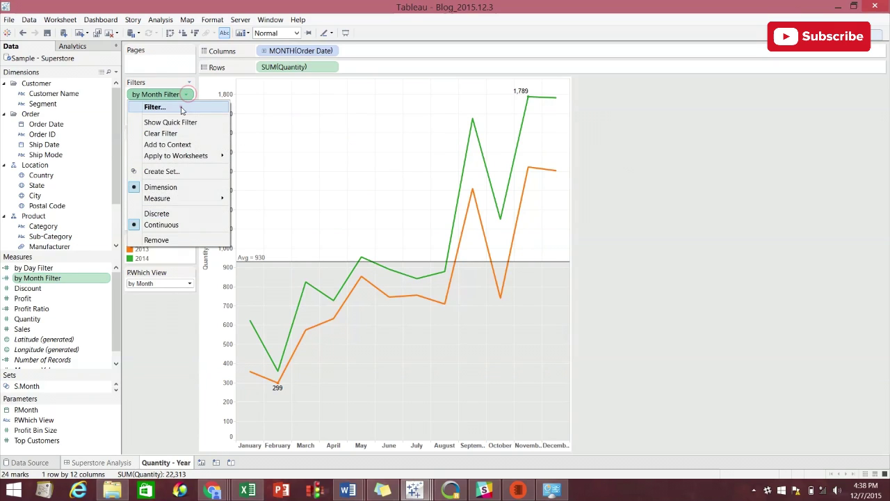
click(180, 107)
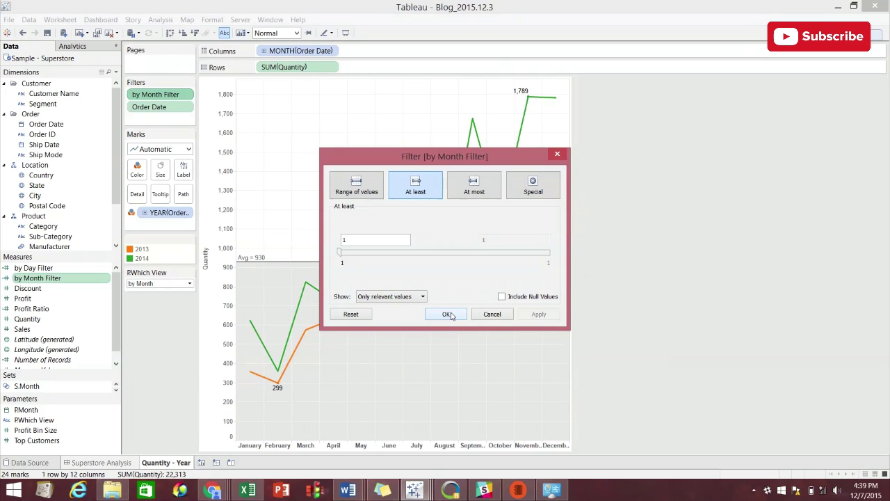
click(448, 314)
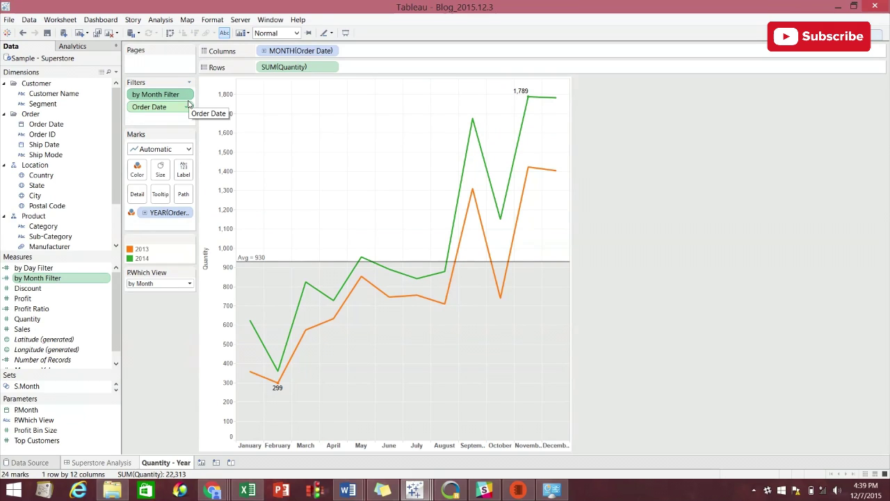
click(121, 464)
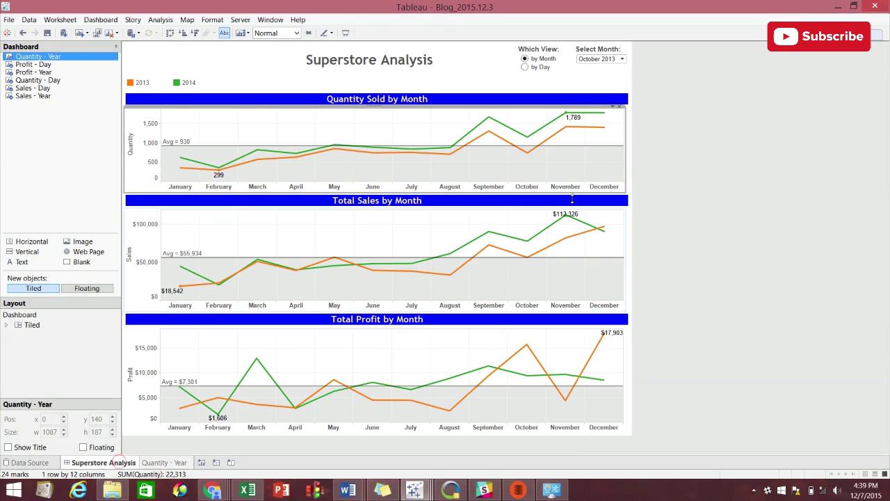
click(628, 125)
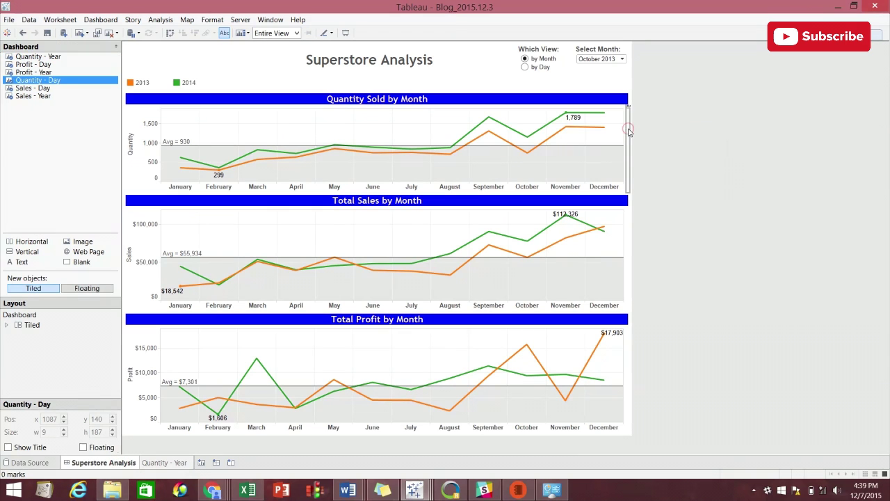
click(533, 71)
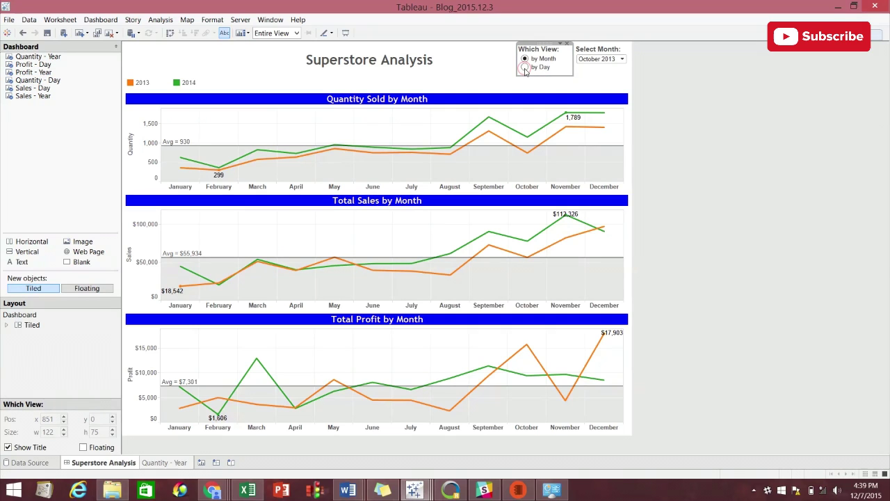
click(525, 67)
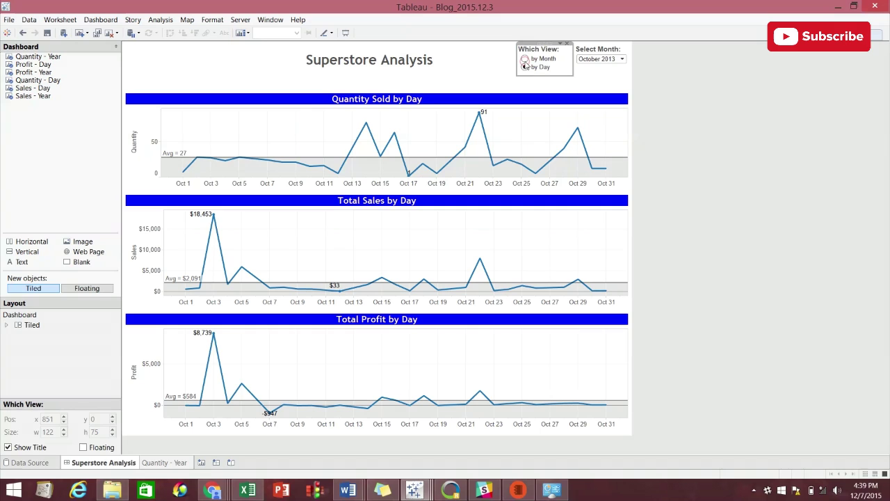
click(525, 59)
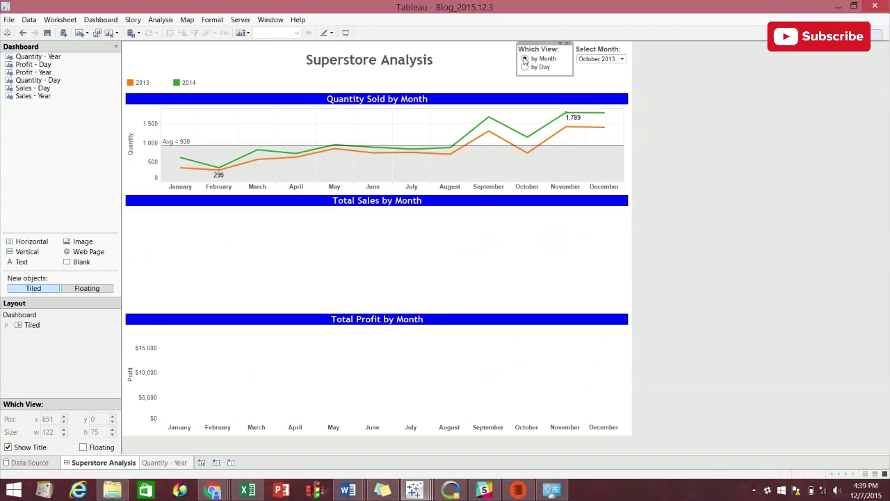